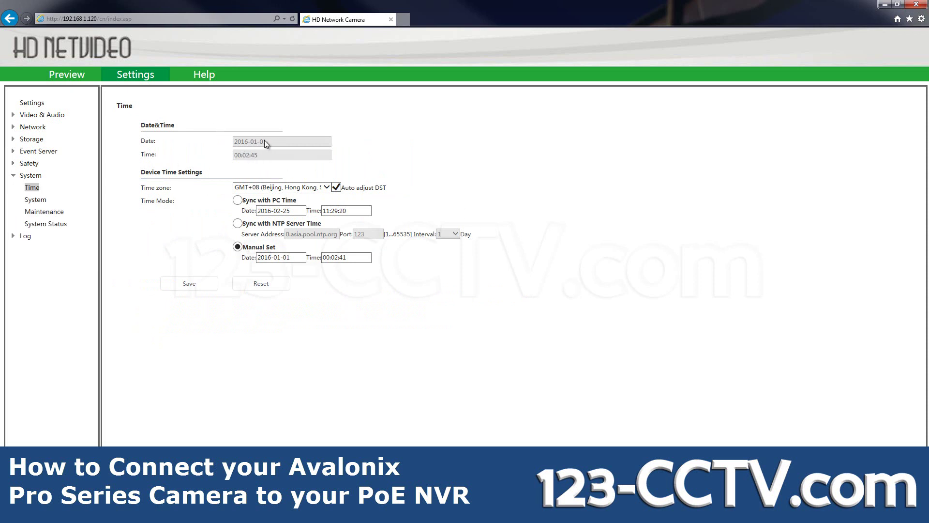
# - Set the time zone to GMT-5 (New York, Toronto, Washington, DC), sync with PC time, and save
pyautogui.click(325, 187)
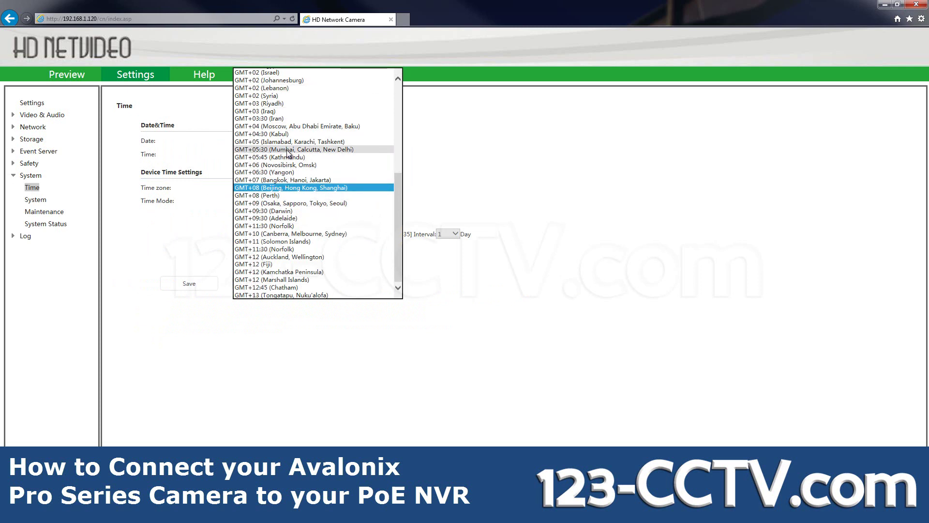
pyautogui.moveTo(398, 195); pyautogui.dragTo(408, 98)
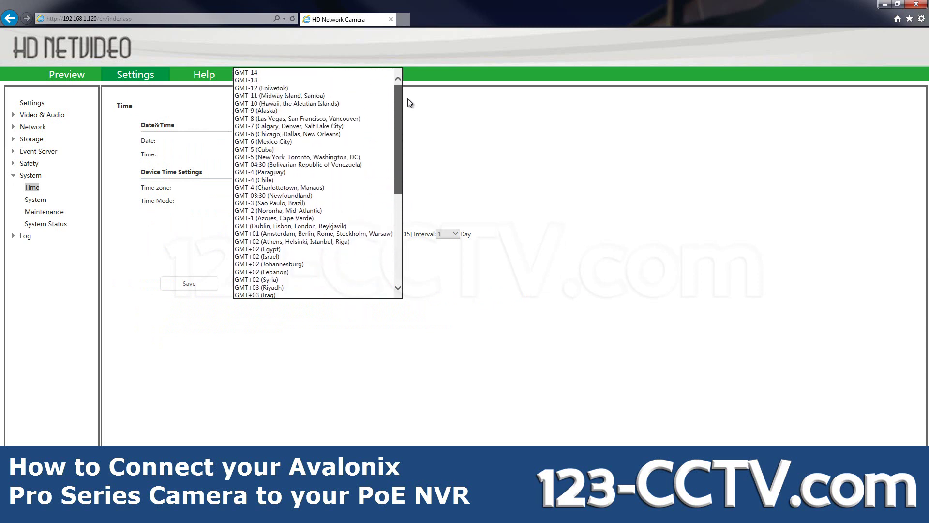
pyautogui.click(295, 157)
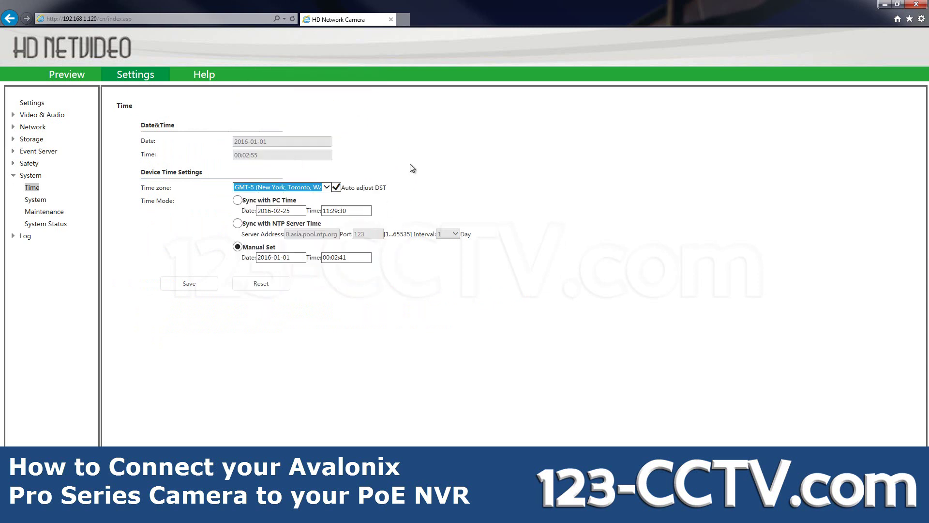
pyautogui.click(237, 200)
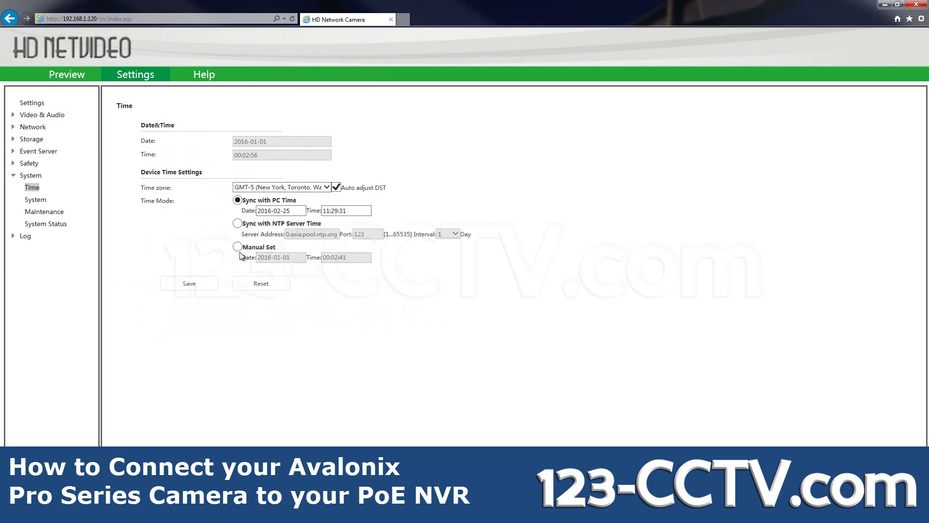
pyautogui.click(190, 285)
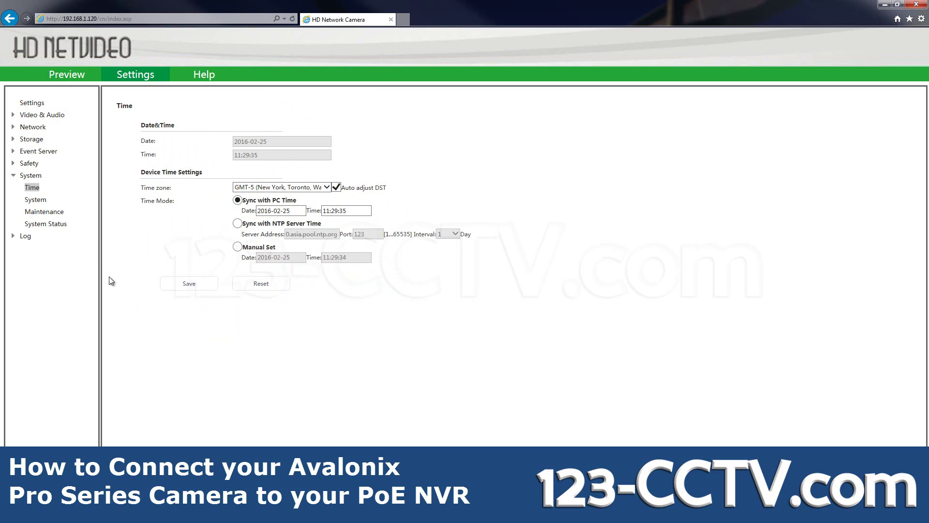
# - Check the system information against the time settings, then collapse the System group
pyautogui.click(33, 197)
pyautogui.click(33, 192)
pyautogui.click(34, 195)
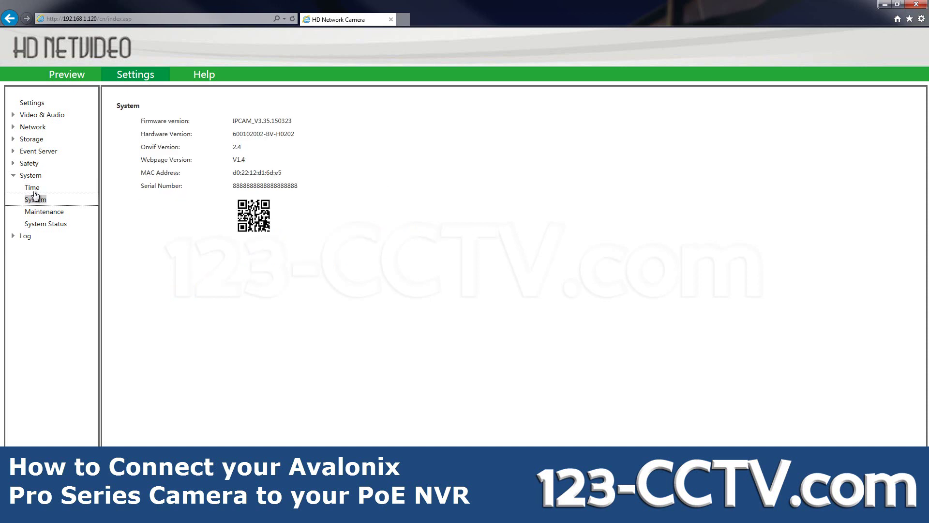
pyautogui.click(34, 190)
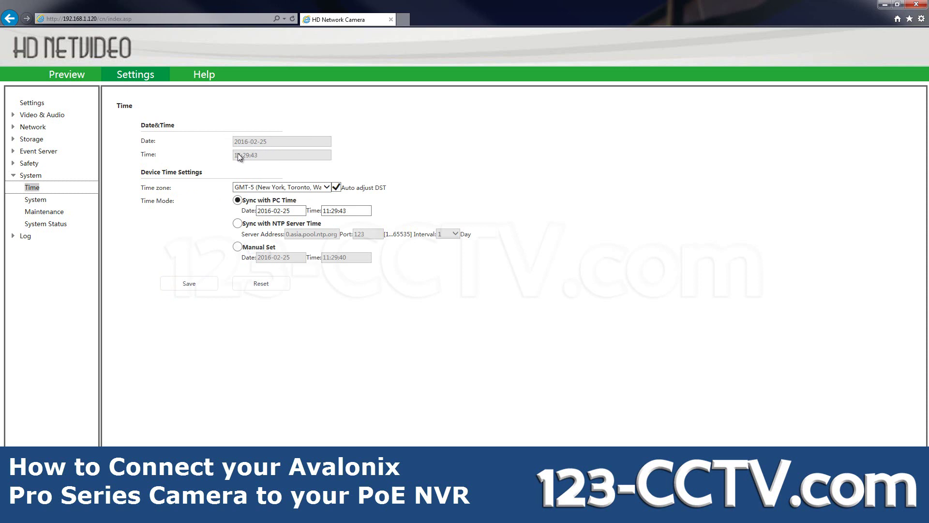
pyautogui.click(14, 177)
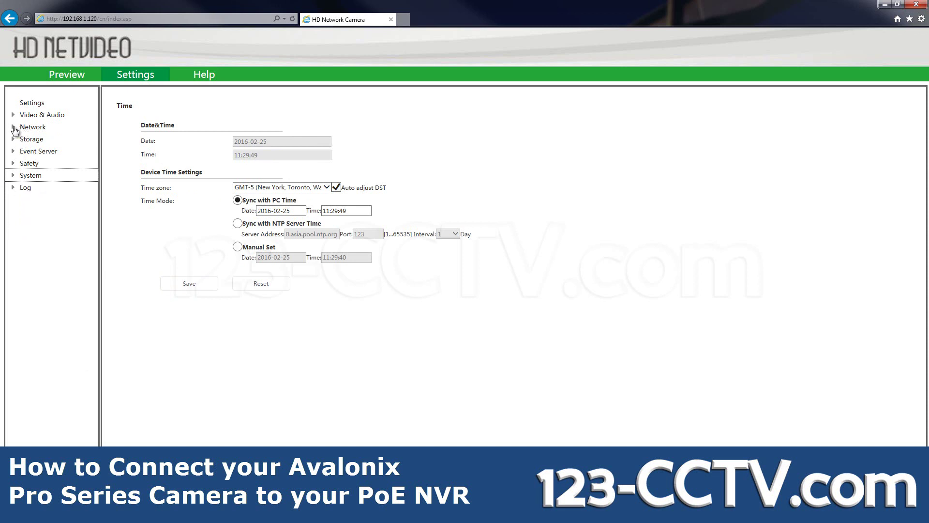
# - Open the Motion Detection event under Event Server for editing
pyautogui.click(12, 152)
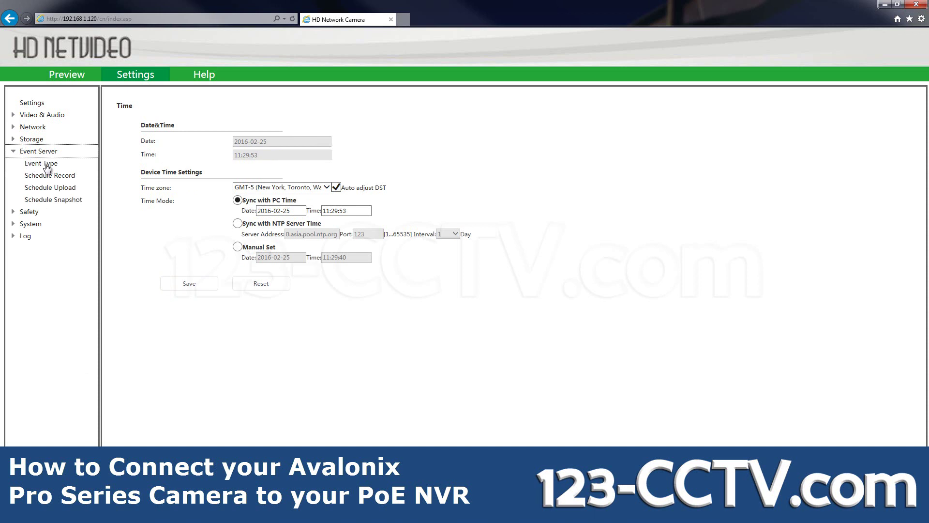
pyautogui.click(49, 165)
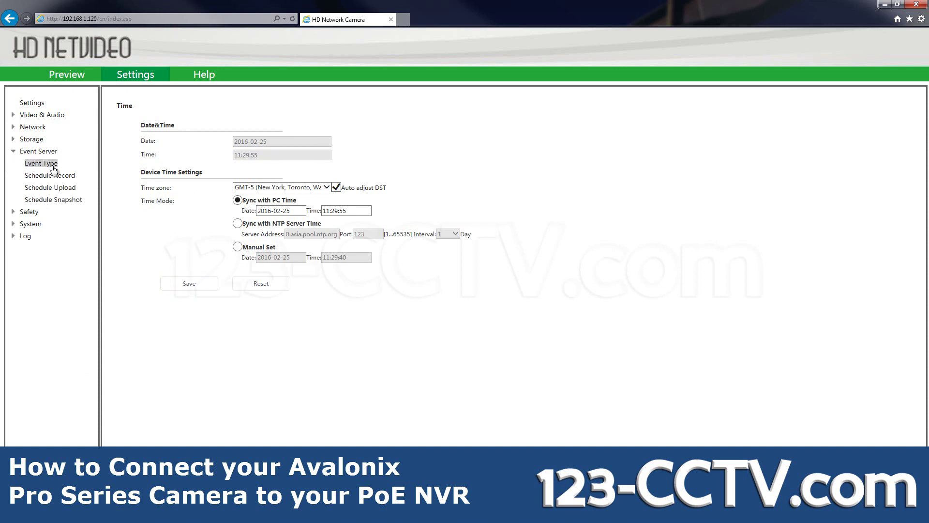
pyautogui.click(205, 171)
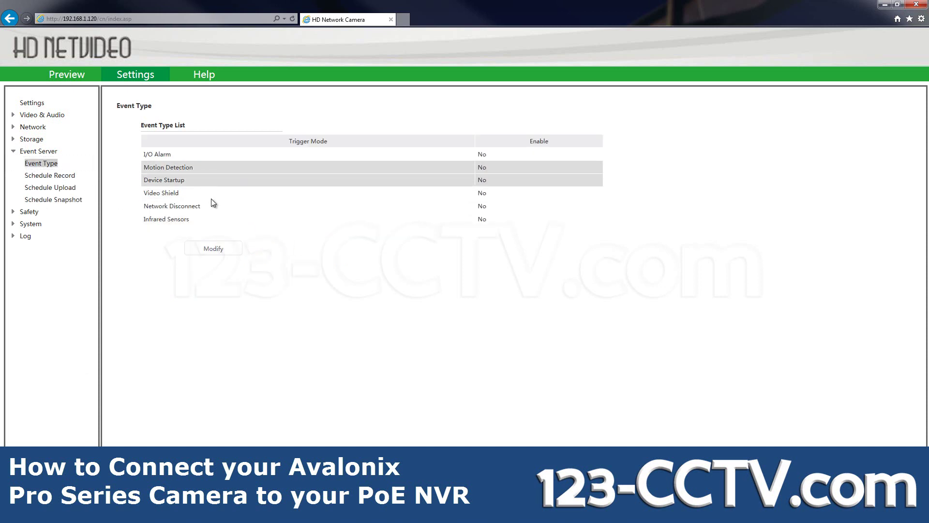
pyautogui.click(213, 248)
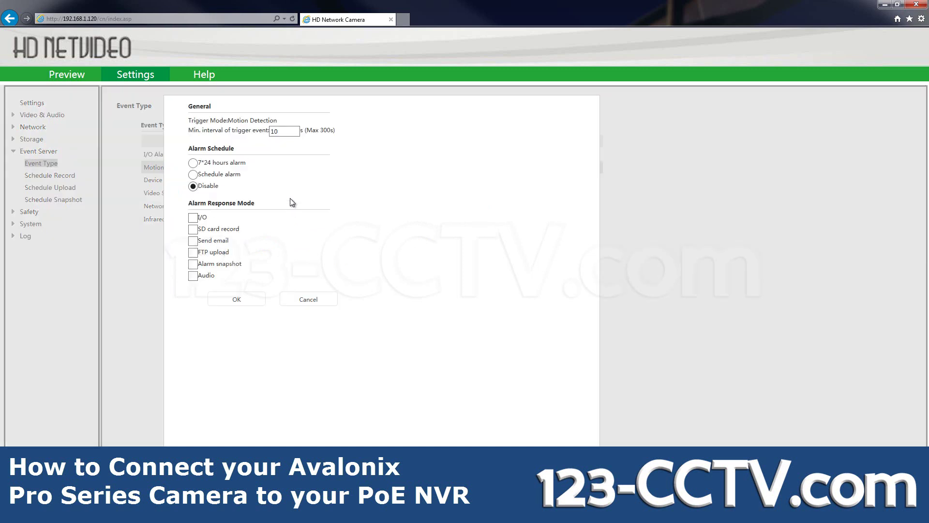
# - Give Motion Detection a 7*24 hours alarm with I/O, SD, email, FTP, snapshot and audio responses
pyautogui.click(193, 163)
pyautogui.click(193, 217)
pyautogui.click(192, 229)
pyautogui.click(193, 240)
pyautogui.click(192, 252)
pyautogui.click(192, 264)
pyautogui.click(193, 276)
pyautogui.click(227, 296)
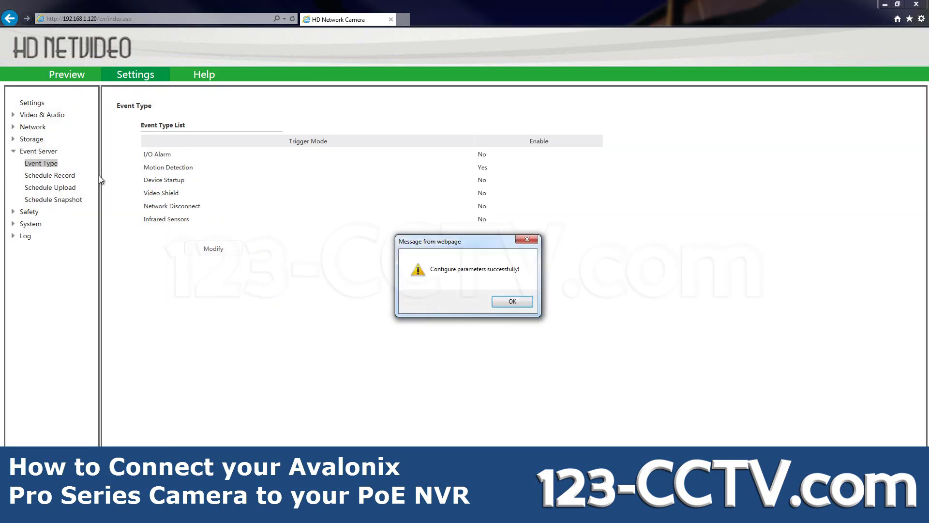
pyautogui.click(510, 301)
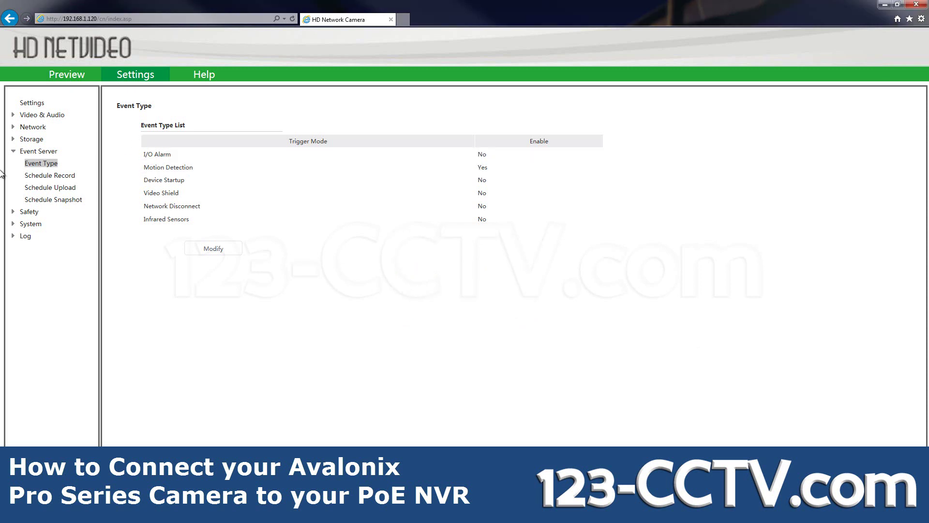
# - Go to the Motion Detection page under Video & Audio
pyautogui.click(13, 152)
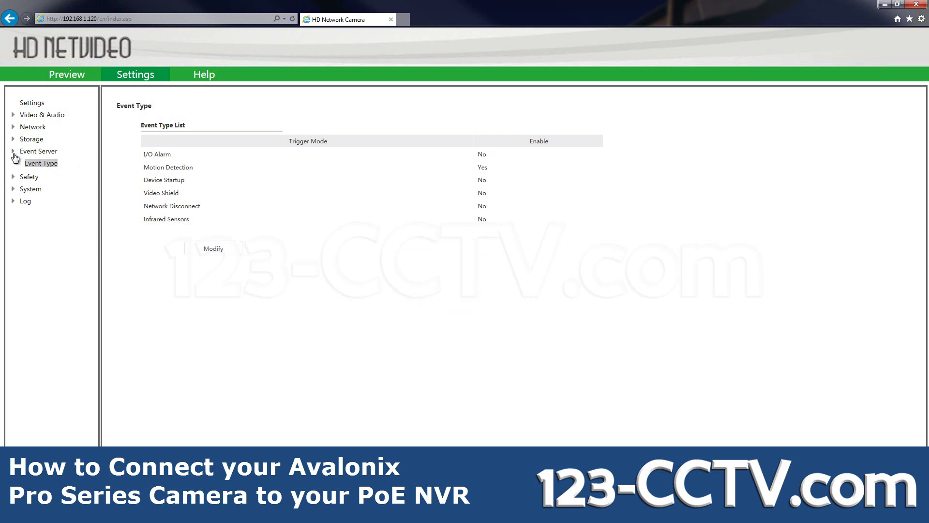
pyautogui.click(14, 115)
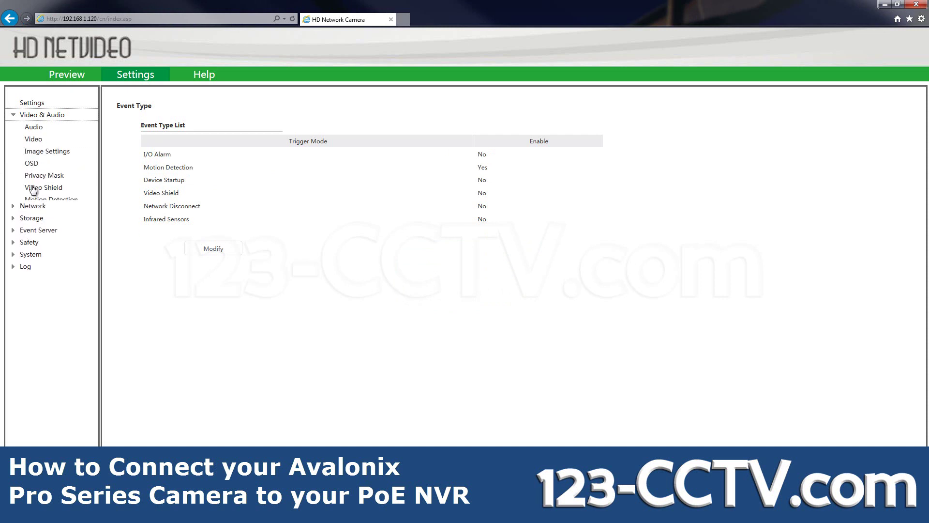
pyautogui.click(51, 201)
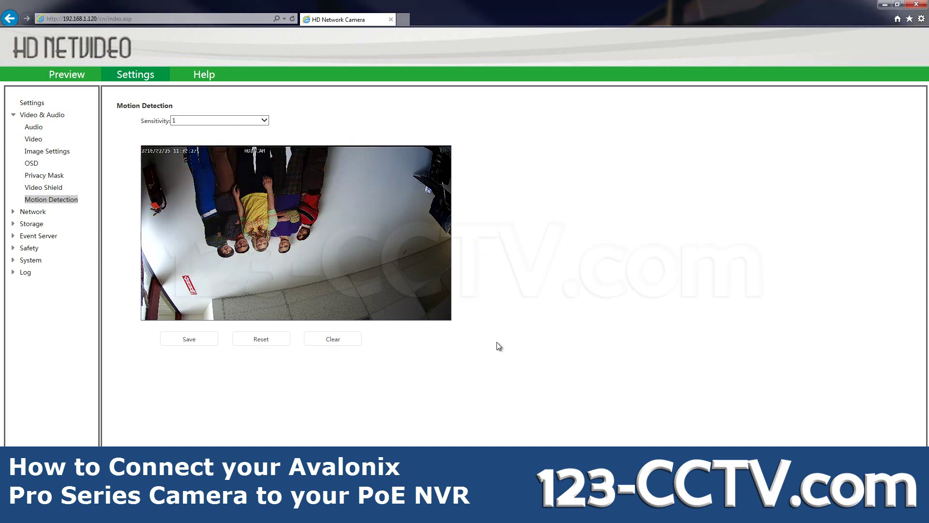
# - Draw the motion detection area across the preview, set sensitivity 6, and save
pyautogui.moveTo(142, 147)
pyautogui.mouseDown()
pyautogui.moveTo(388, 289)
pyautogui.moveTo(438, 297)
pyautogui.moveTo(444, 315)
pyautogui.moveTo(473, 318)
pyautogui.mouseUp()
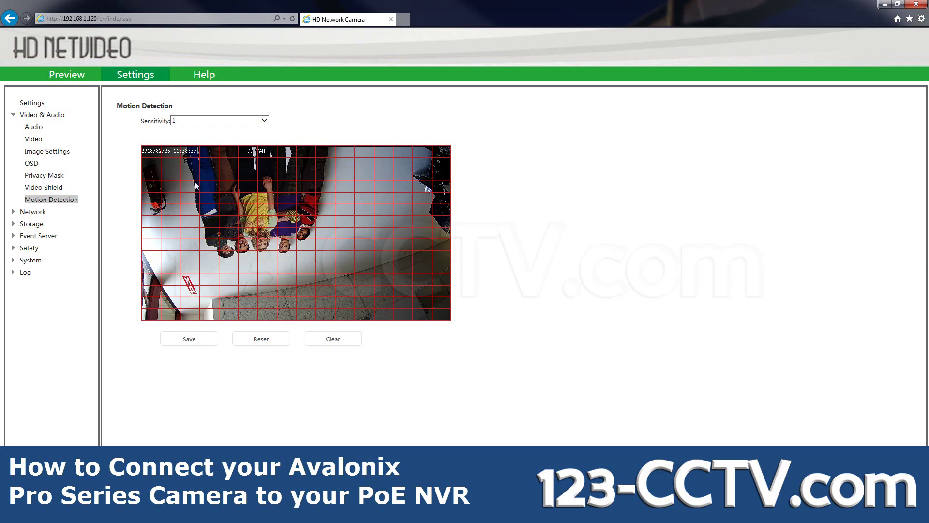
pyautogui.click(268, 120)
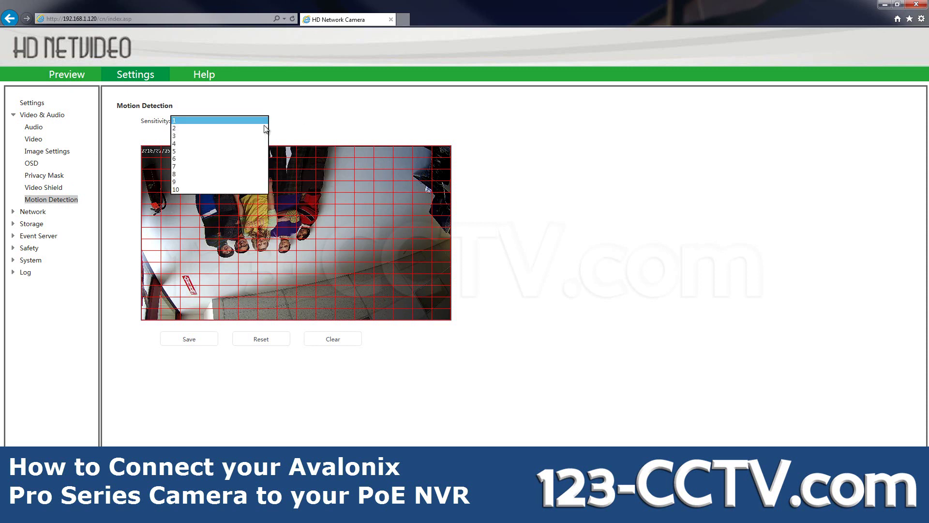
pyautogui.click(242, 158)
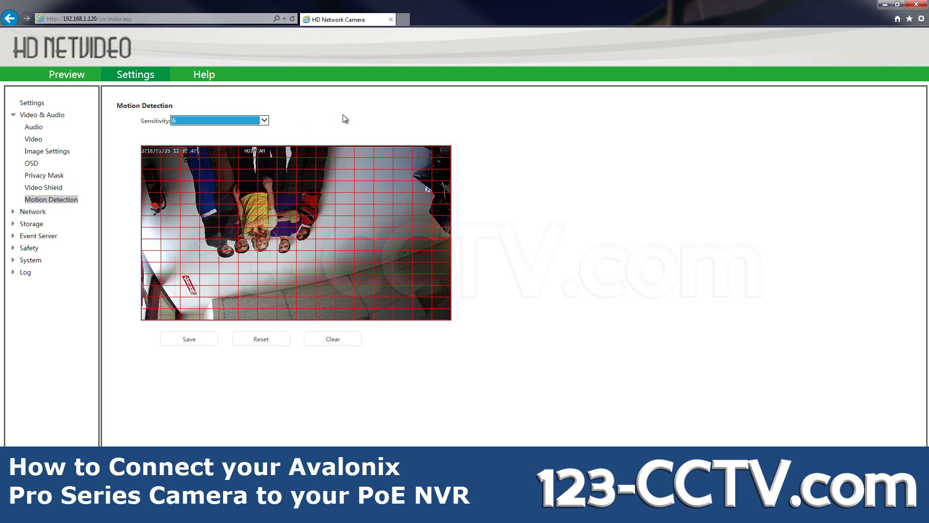
pyautogui.click(218, 341)
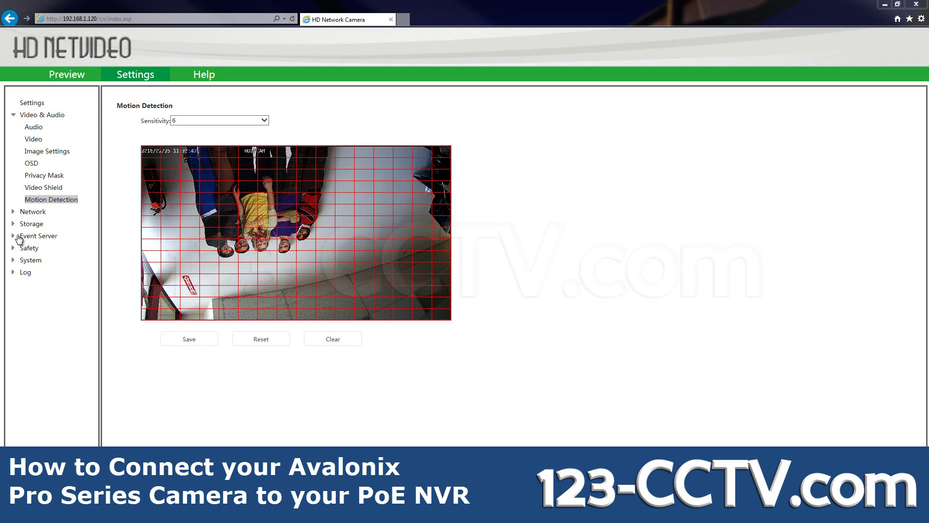
pyautogui.click(33, 140)
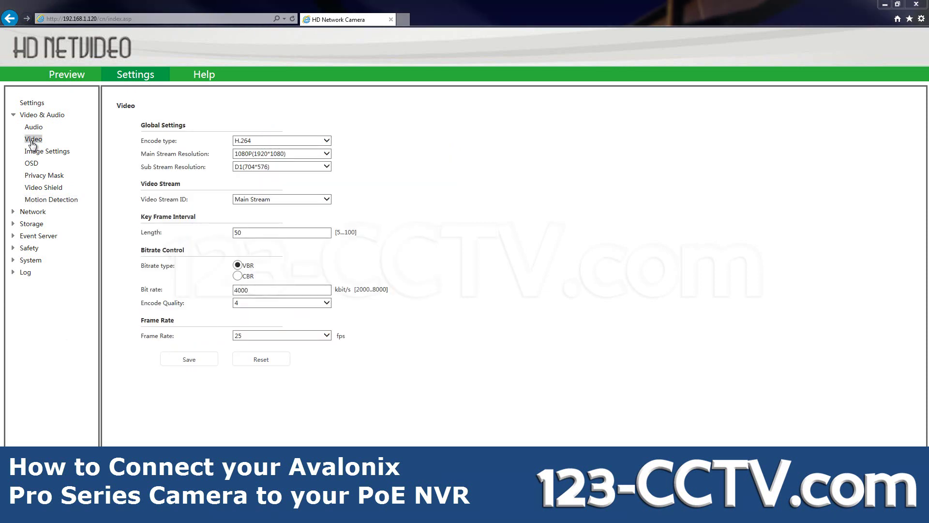
# - Switch the main stream to CBR at 5000 kbit/s instead of 4000 and save
pyautogui.click(238, 276)
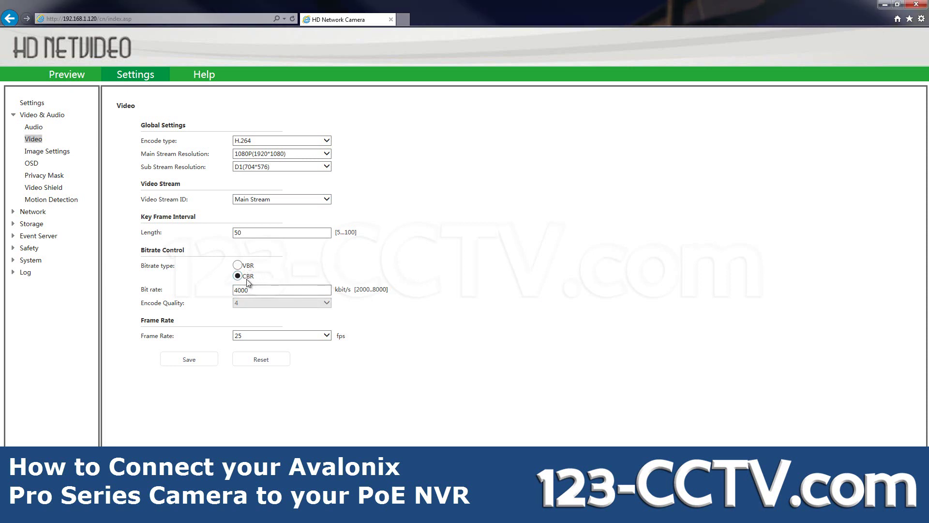
pyautogui.click(267, 289)
pyautogui.moveTo(266, 290); pyautogui.dragTo(230, 291)
pyautogui.write('5')
pyautogui.click(196, 360)
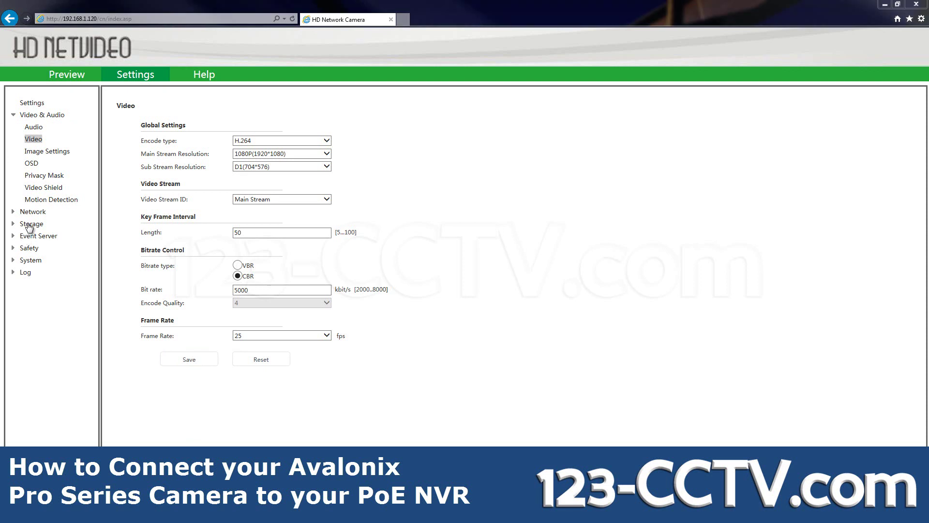
pyautogui.click(39, 151)
pyautogui.click(34, 140)
# - In Network > TCP/IP, enter IP 10.1.1.2, gateway 10.1.1.1 and secondary DNS 8.8.4.4
pyautogui.click(15, 213)
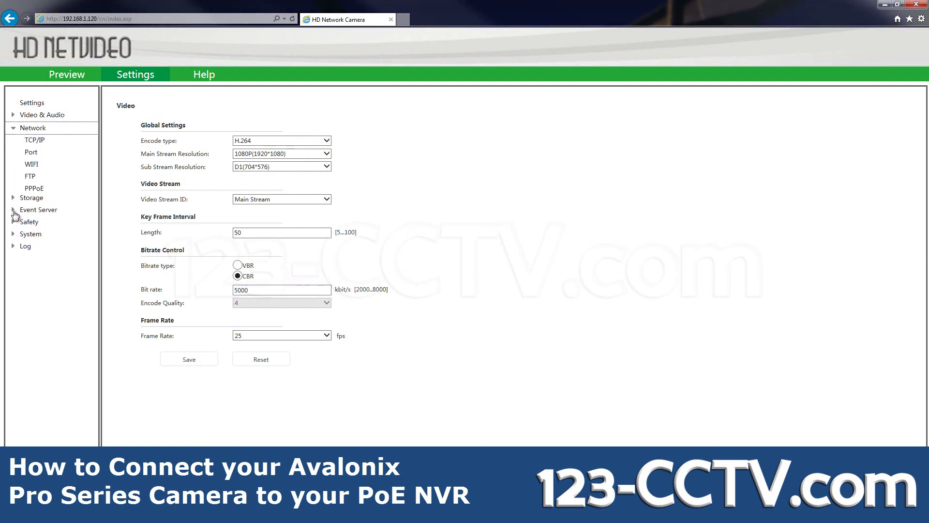
pyautogui.click(36, 140)
pyautogui.click(250, 197)
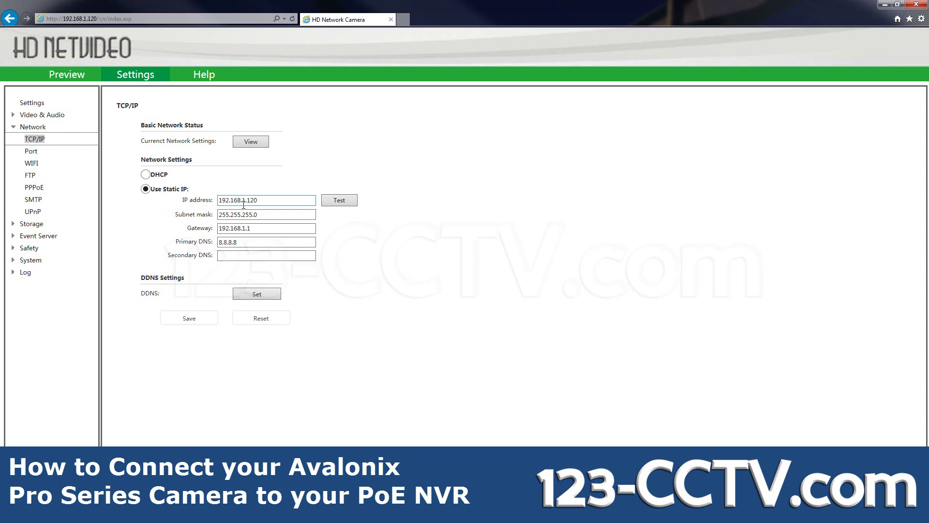
pyautogui.moveTo(266, 205); pyautogui.dragTo(213, 208)
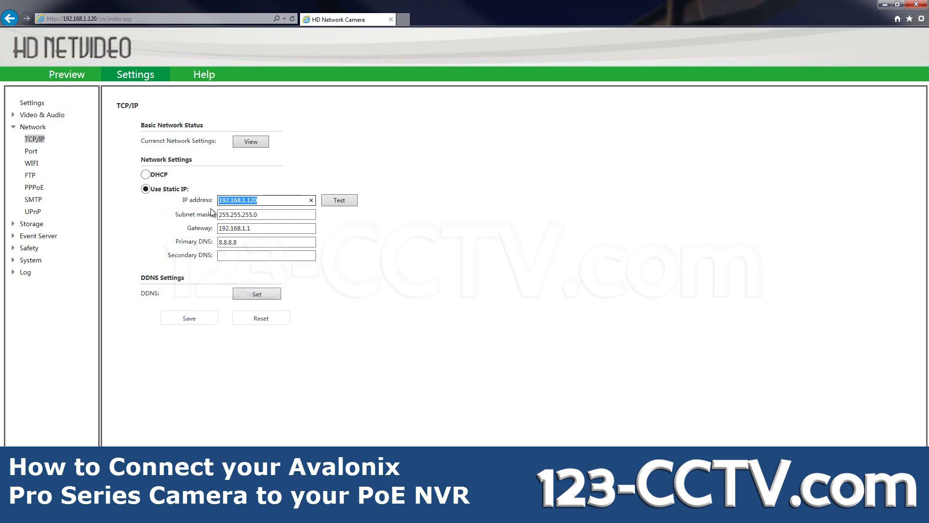
pyautogui.write('10.1.1.2')
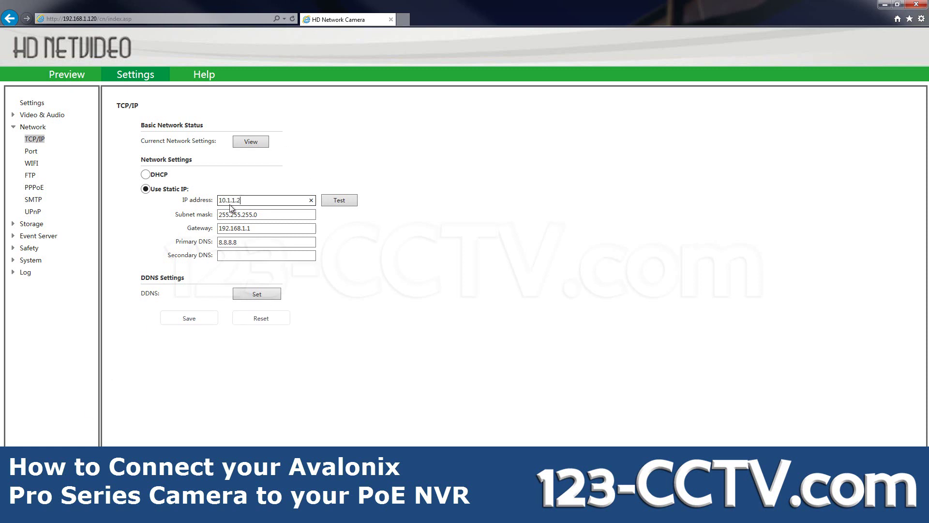
pyautogui.tripleClick(264, 231)
pyautogui.write('10.1.1.')
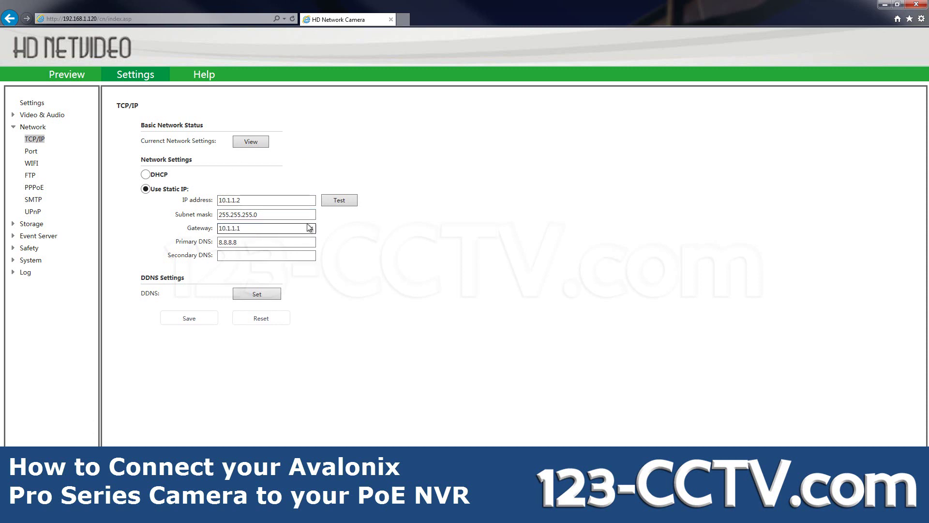
pyautogui.moveTo(279, 213); pyautogui.dragTo(220, 218)
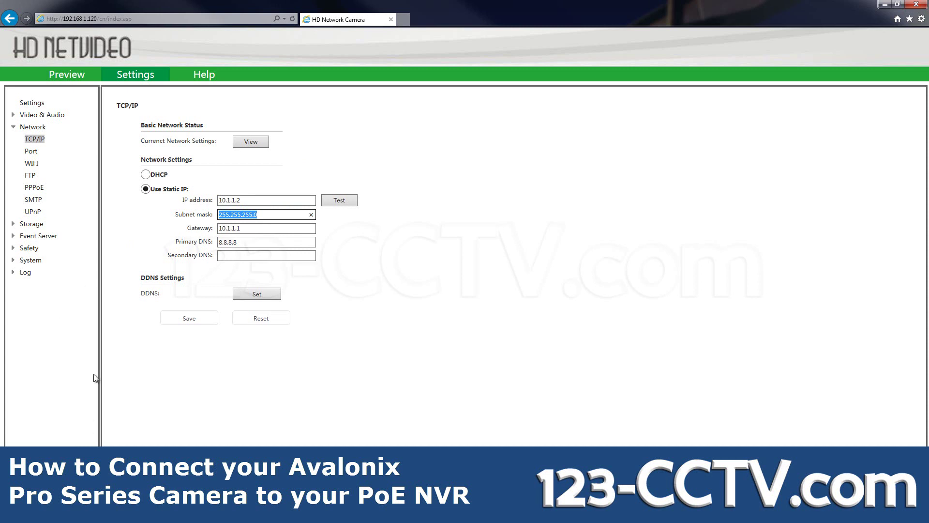
pyautogui.click(252, 256)
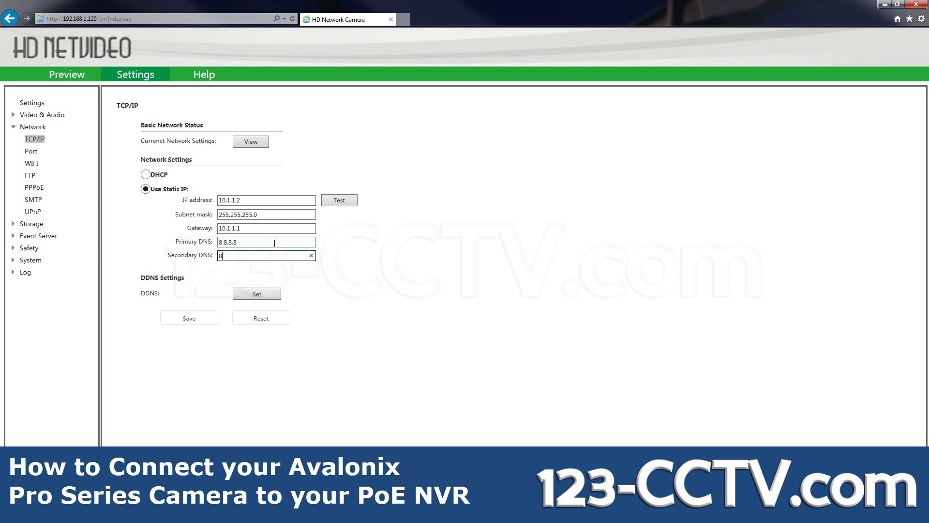
pyautogui.write('8.8.4.4')
# - Save the static IP settings, acknowledge the IP-changed notice, and return to the ping window
pyautogui.click(189, 320)
pyautogui.click(188, 319)
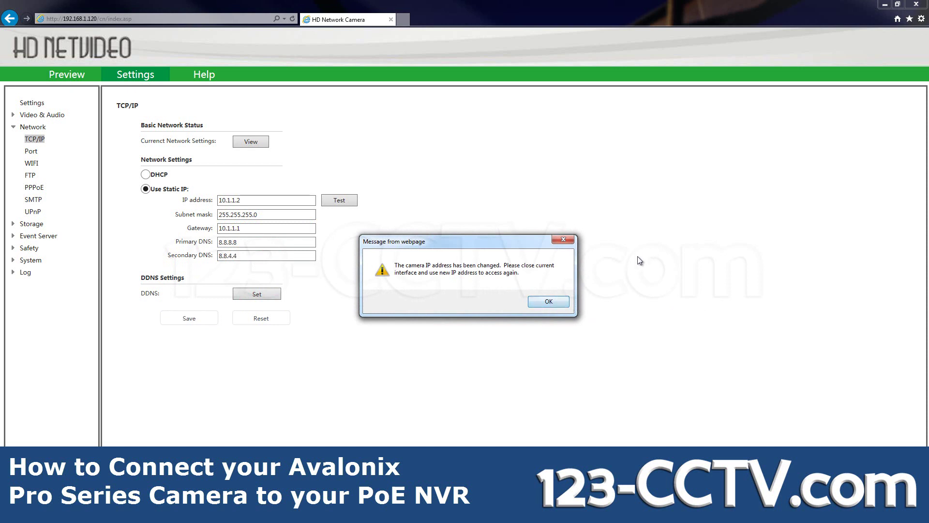
pyautogui.click(540, 302)
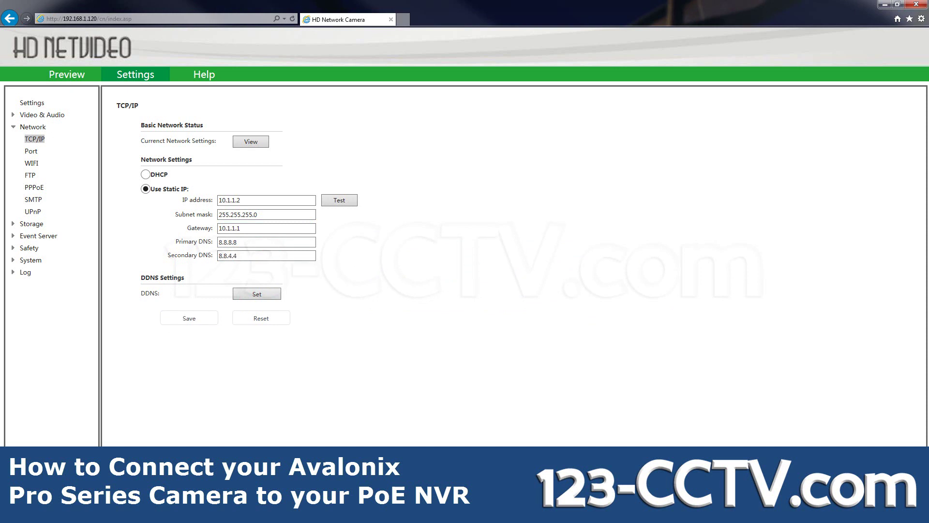
pyautogui.hotkey('alt', 'Tab')
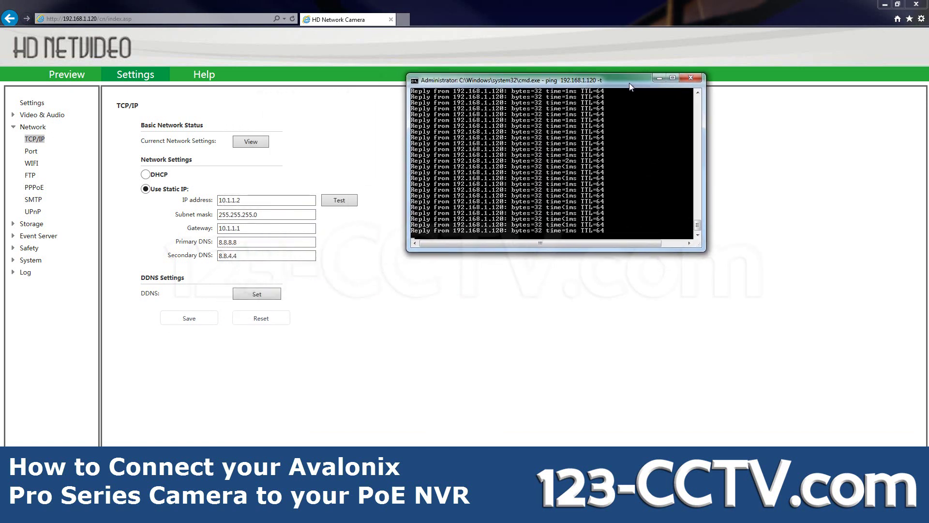